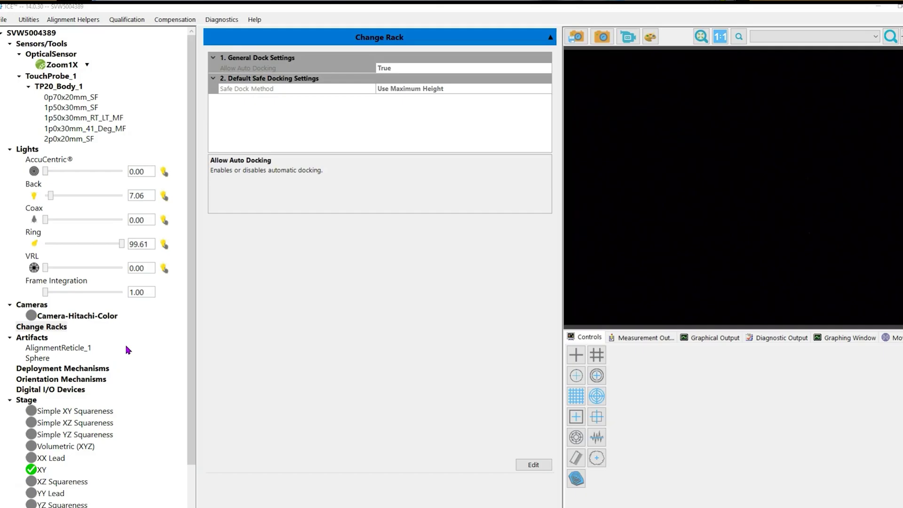
Step: Add an MCR-20 change rack under Change Racks and select its Name field
{"action": "left_click", "coordinate": [56, 328]}
{"action": "left_click", "coordinate": [55, 329]}
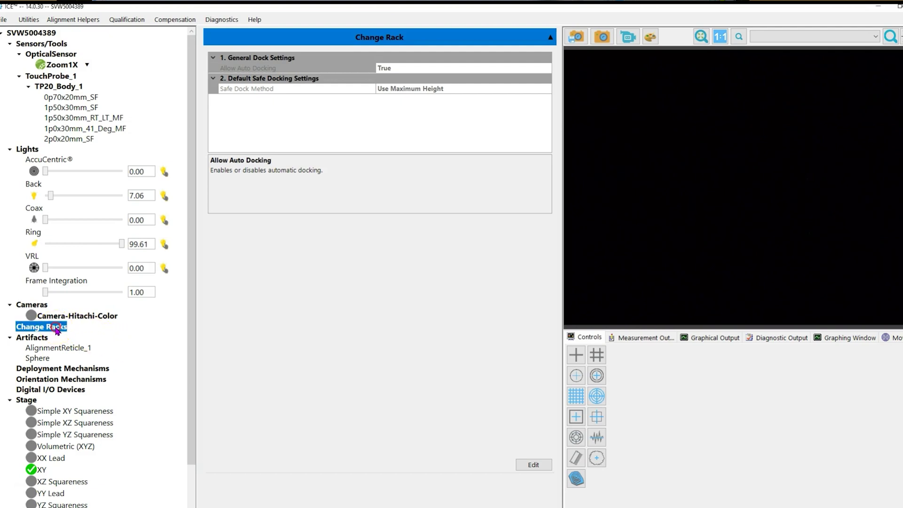
{"action": "right_click", "coordinate": [57, 331]}
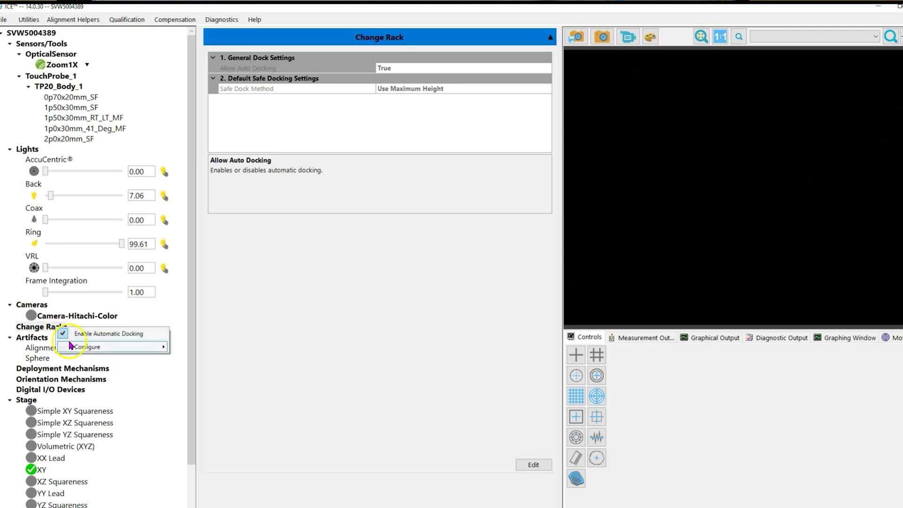
{"action": "left_click", "coordinate": [90, 347]}
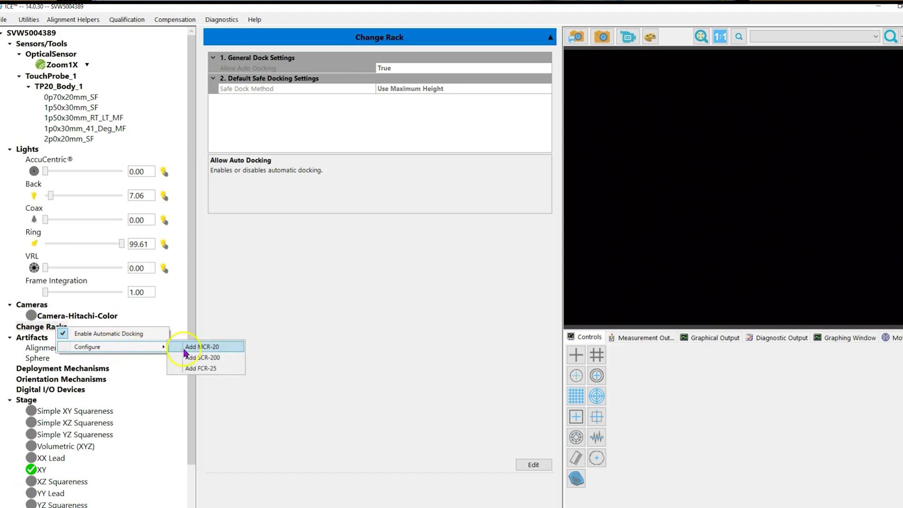
{"action": "left_click", "coordinate": [229, 349]}
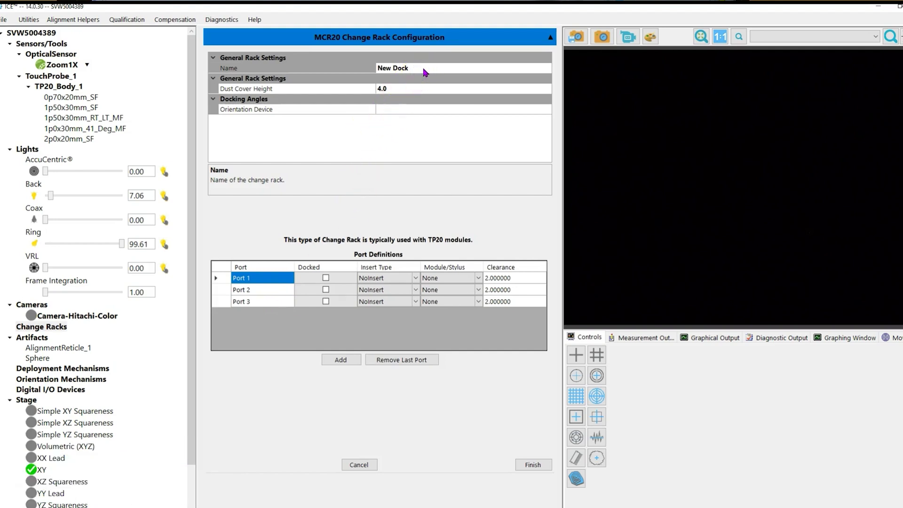
{"action": "left_click", "coordinate": [426, 69]}
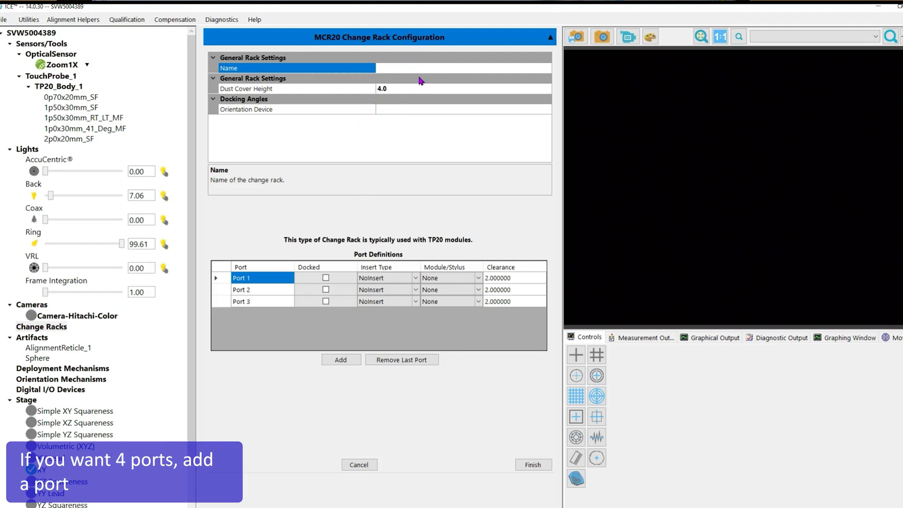
Step: Enter MCR20 as the change rack's name
{"action": "type", "text": "MCR20"}
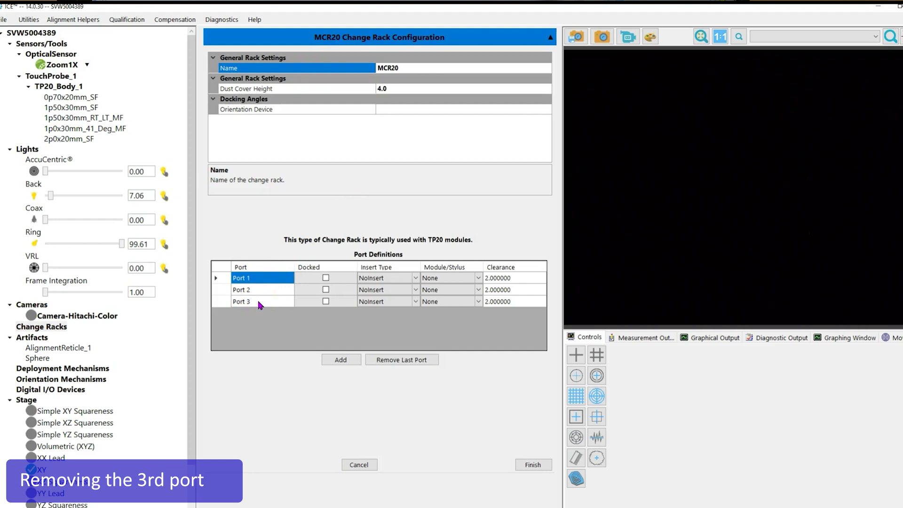
Step: Remove Port 3, confirm the port-count change, and finish the rack configuration
{"action": "left_click", "coordinate": [416, 364]}
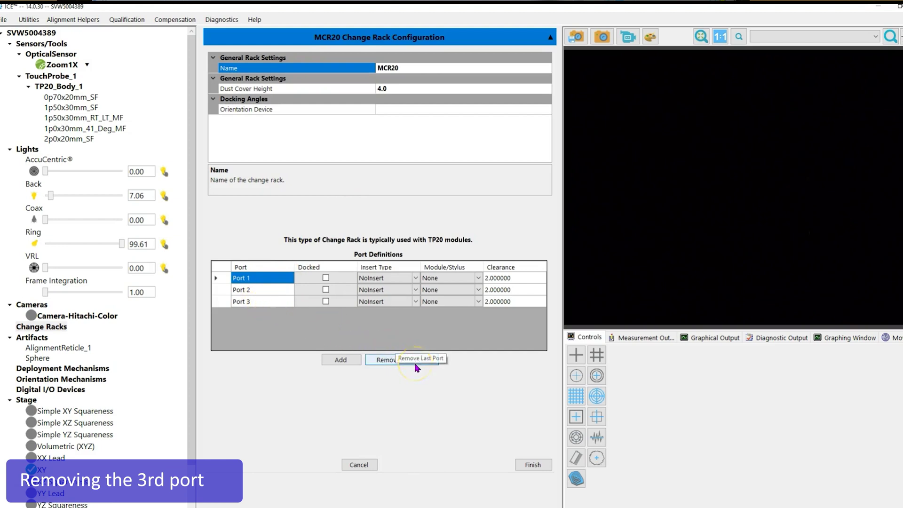
{"action": "left_click", "coordinate": [416, 366]}
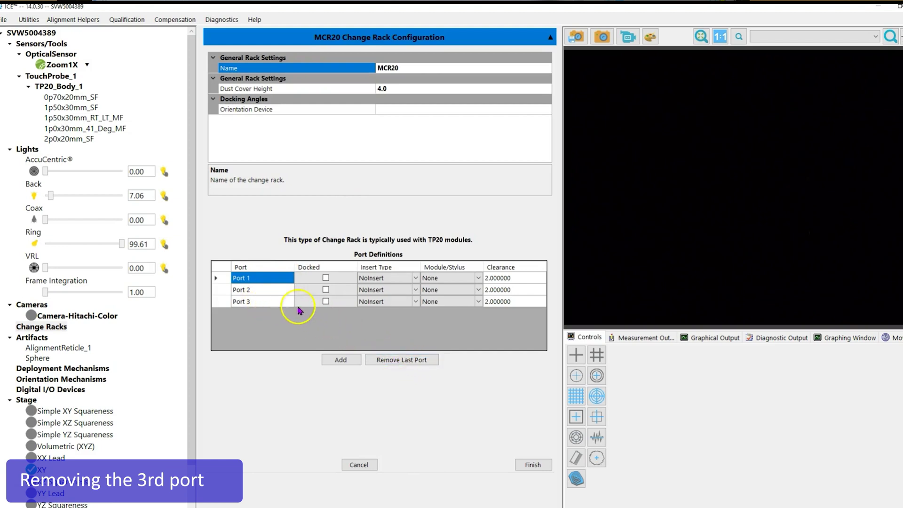
{"action": "left_click", "coordinate": [285, 301]}
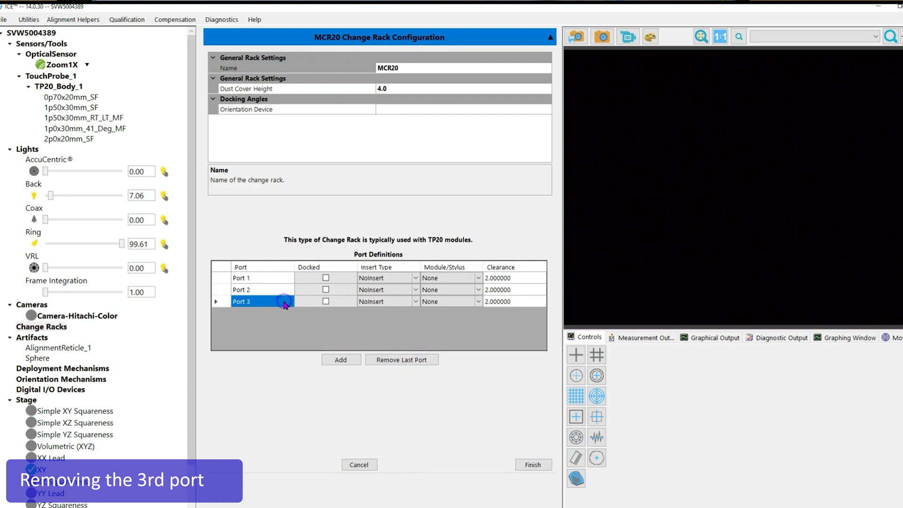
{"action": "left_click", "coordinate": [432, 366]}
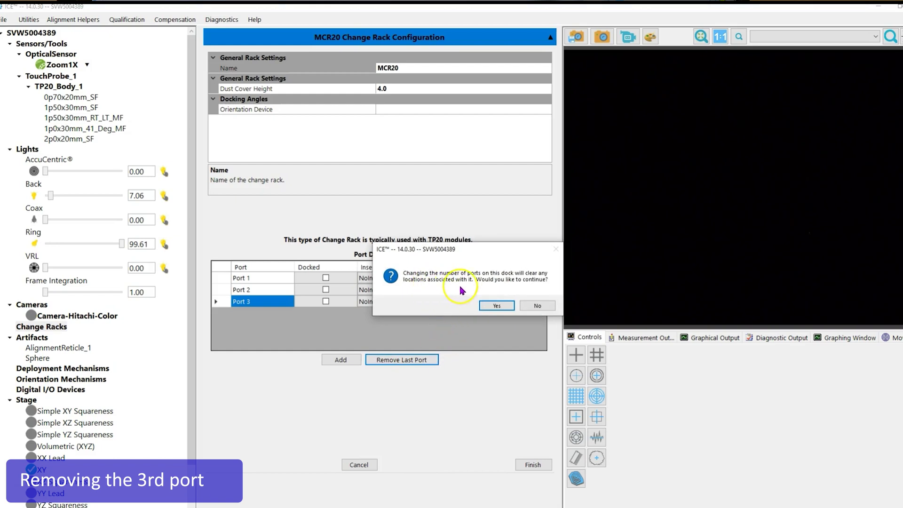
{"action": "left_click", "coordinate": [504, 306]}
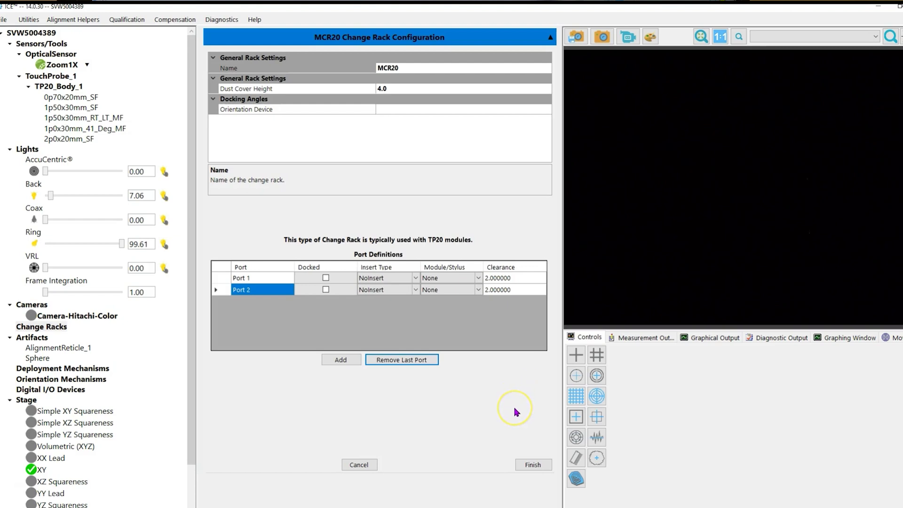
{"action": "left_click", "coordinate": [541, 466]}
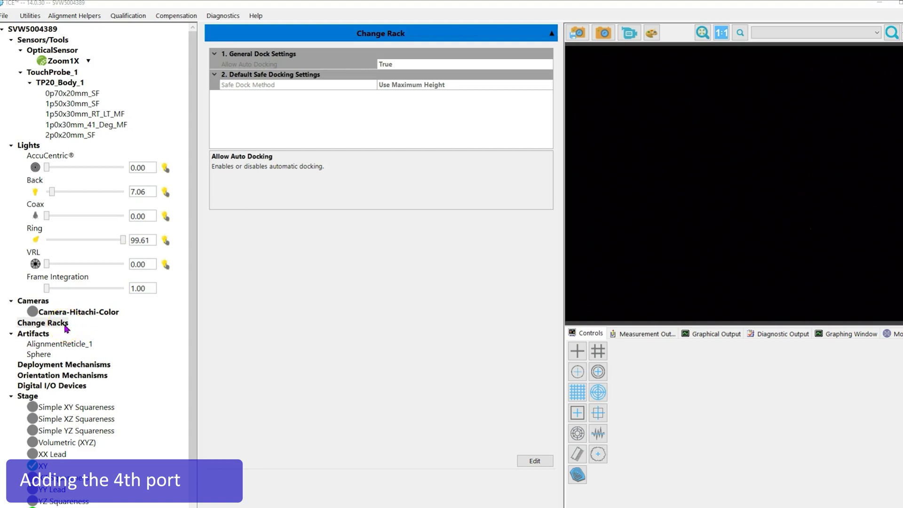
Step: Add a second MCR-20 change rack and select its Name field
{"action": "right_click", "coordinate": [66, 326]}
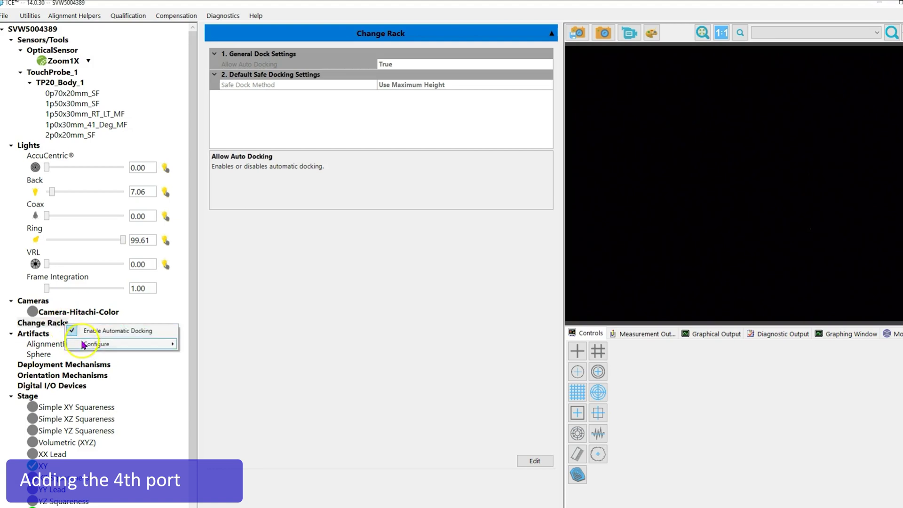
{"action": "mouse_move", "coordinate": [90, 344]}
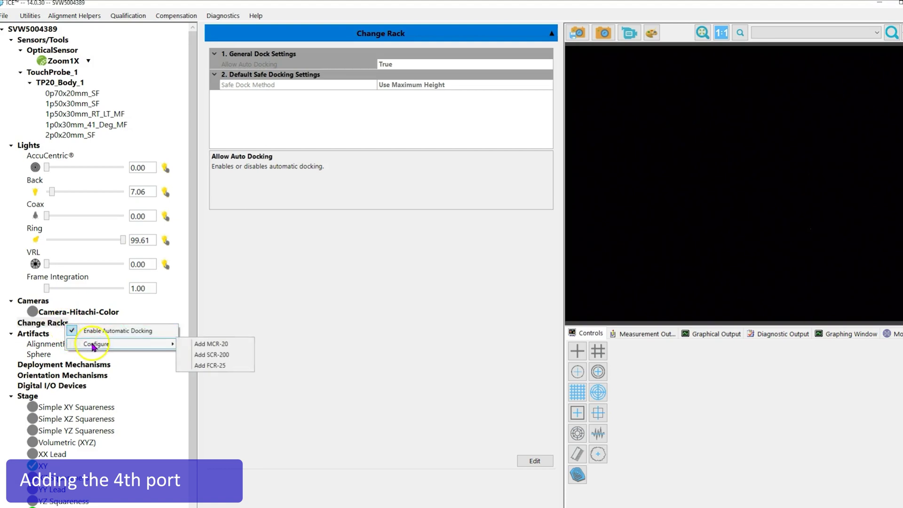
{"action": "left_click", "coordinate": [230, 344]}
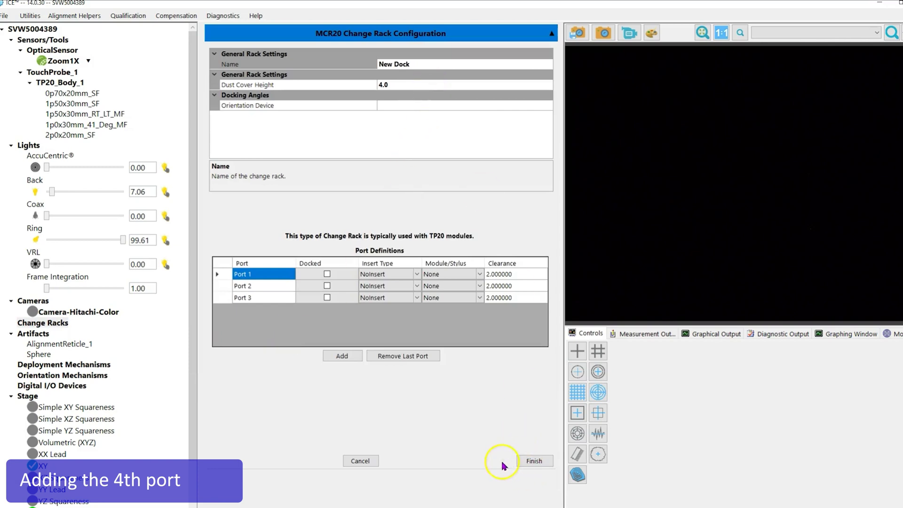
{"action": "left_click", "coordinate": [435, 66]}
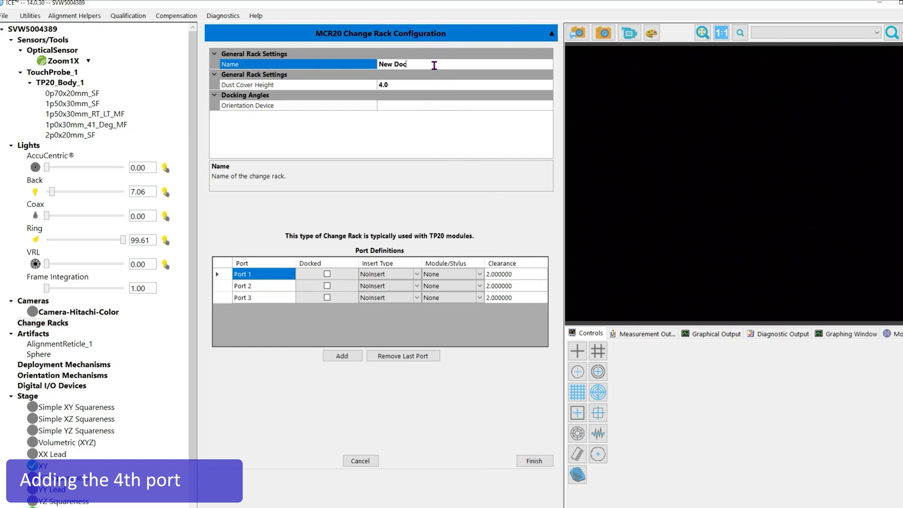
Step: Rename the rack MCR20, add a fourth port, confirm, and save the configuration
{"action": "key", "text": "BackSpace"}
{"action": "key", "text": "BackSpace"}
{"action": "key", "text": "BackSpace"}
{"action": "key", "text": "BackSpace"}
{"action": "key", "text": "BackSpace"}
{"action": "key", "text": "BackSpace"}
{"action": "key", "text": "BackSpace"}
{"action": "type", "text": "MCR20"}
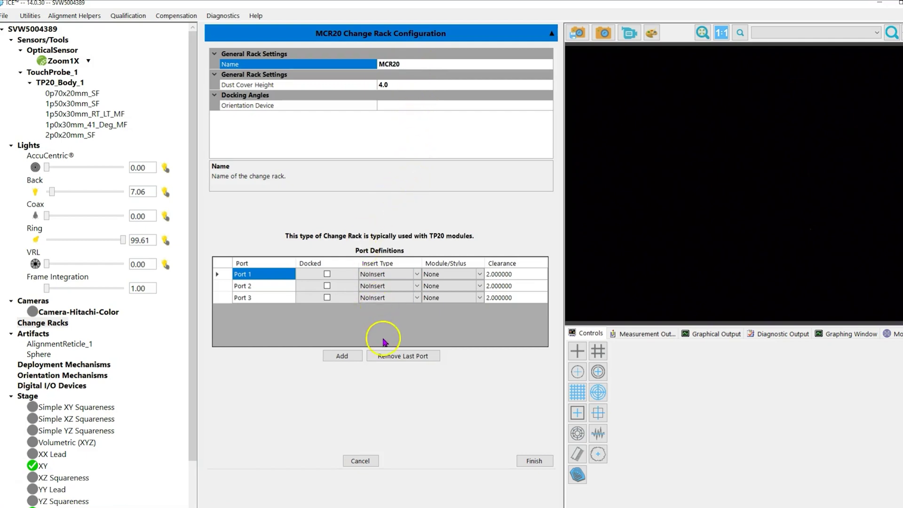
{"action": "left_click", "coordinate": [353, 361]}
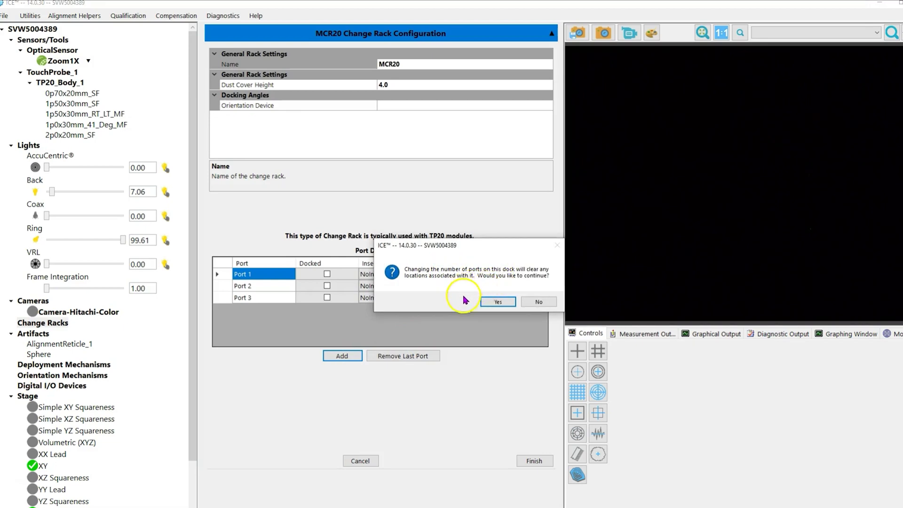
{"action": "left_click", "coordinate": [515, 305]}
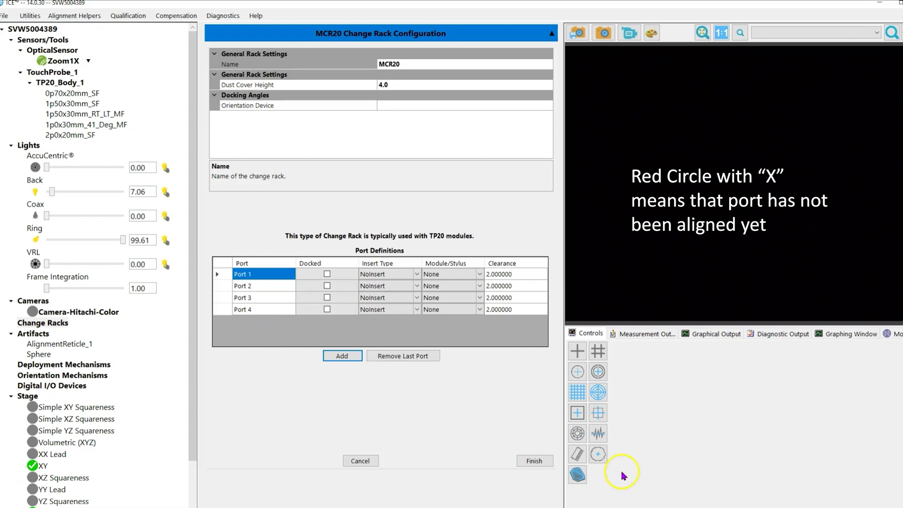
{"action": "left_click", "coordinate": [530, 462]}
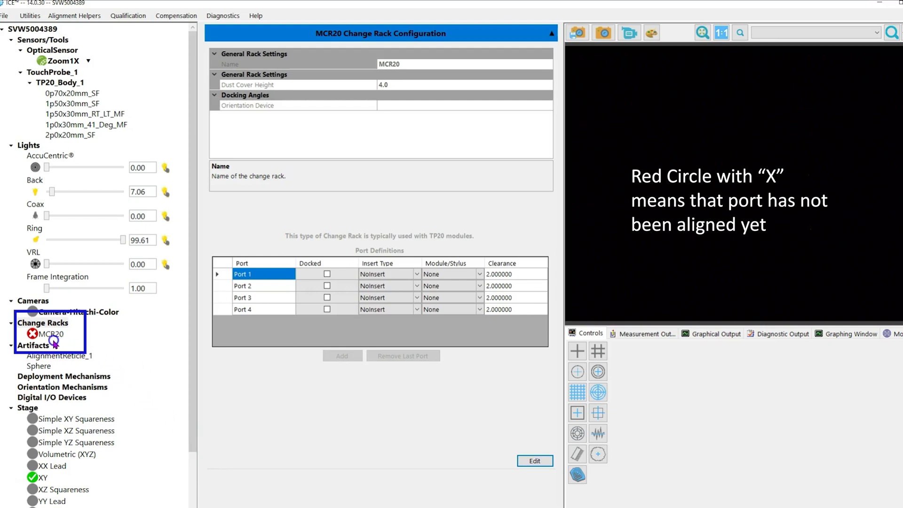
{"action": "mouse_move", "coordinate": [35, 337]}
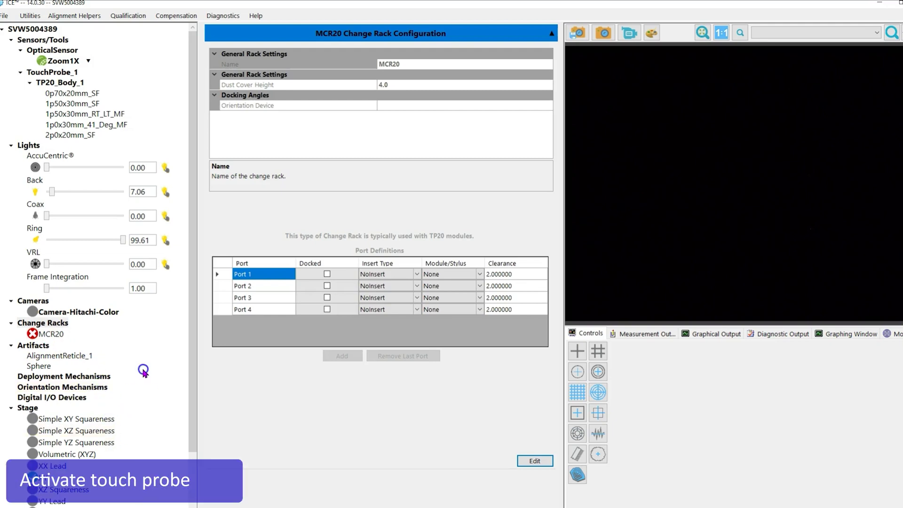
Step: Activate TouchProbe_1 and display the 2p0x20mm_SF stylus compensation status
{"action": "left_click", "coordinate": [69, 74]}
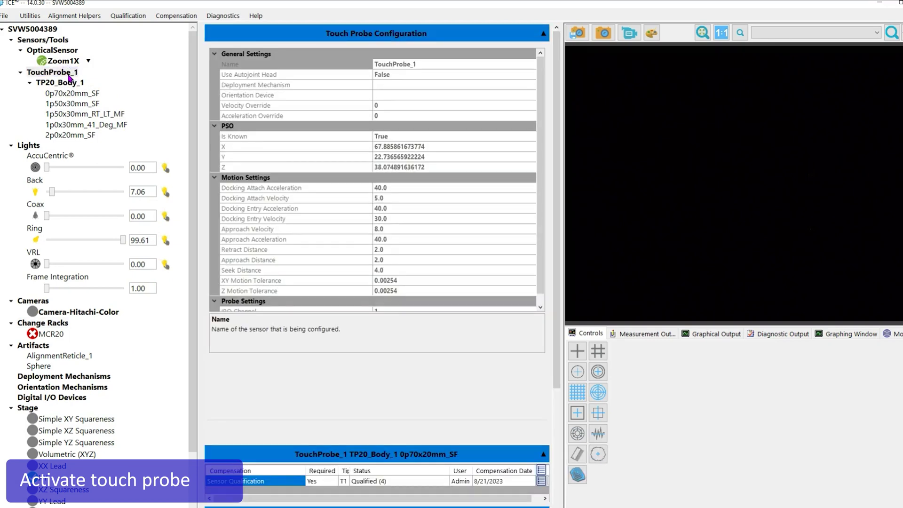
{"action": "right_click", "coordinate": [68, 78]}
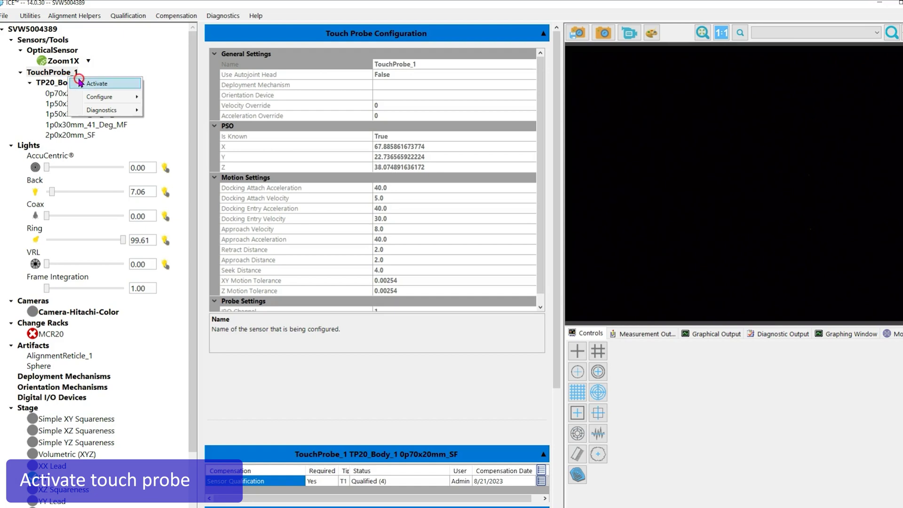
{"action": "left_click", "coordinate": [116, 83]}
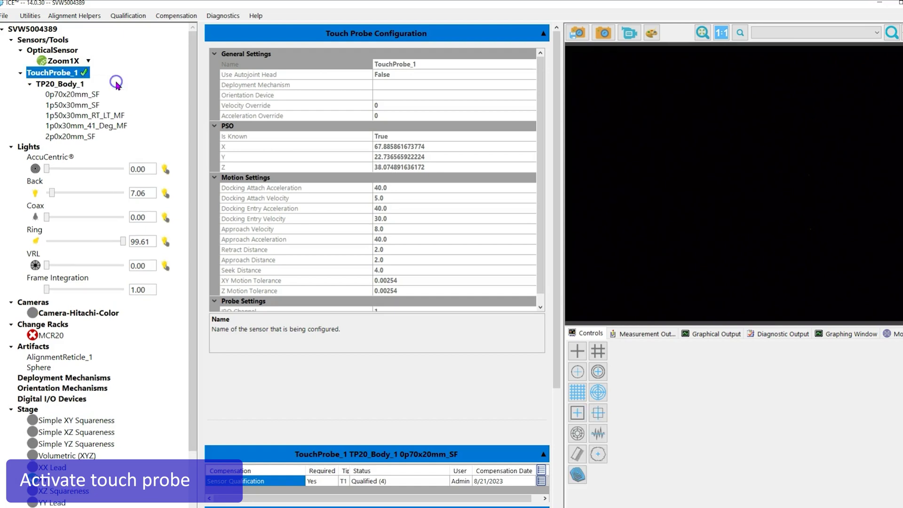
{"action": "left_click", "coordinate": [67, 138]}
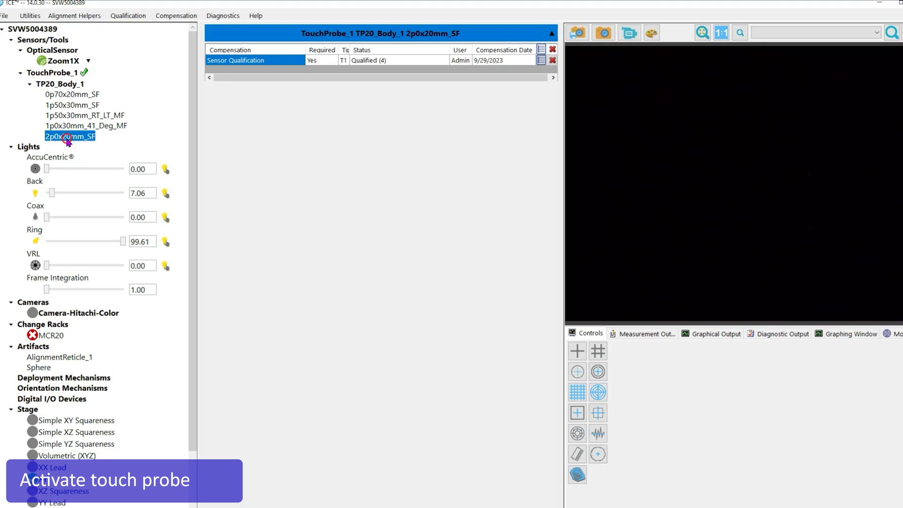
Step: Attach the 2p0x20mm_SF stylus manually as T1, then show the MCR20 rack configuration
{"action": "right_click", "coordinate": [67, 139]}
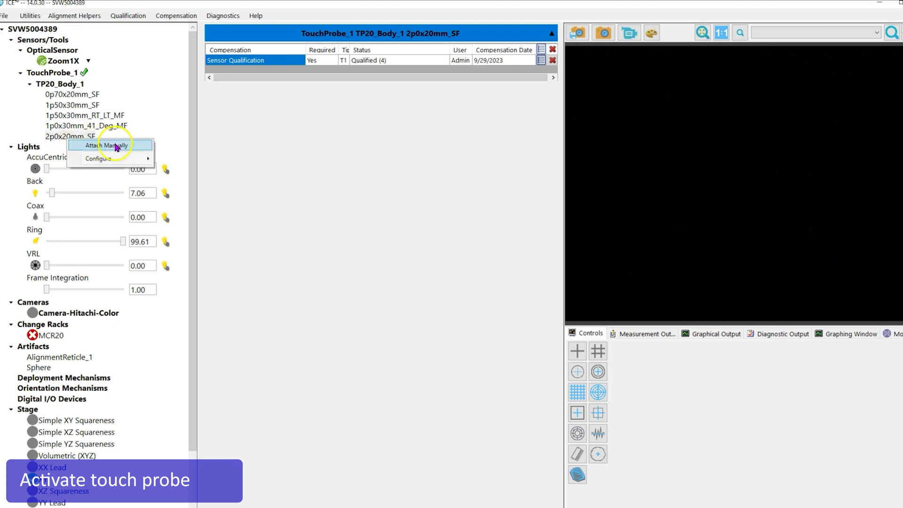
{"action": "left_click", "coordinate": [144, 149]}
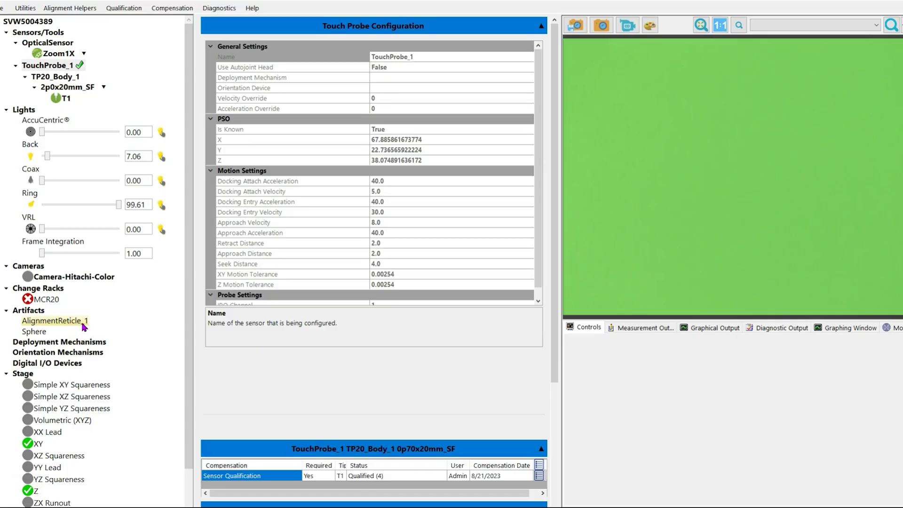
{"action": "left_click", "coordinate": [50, 300]}
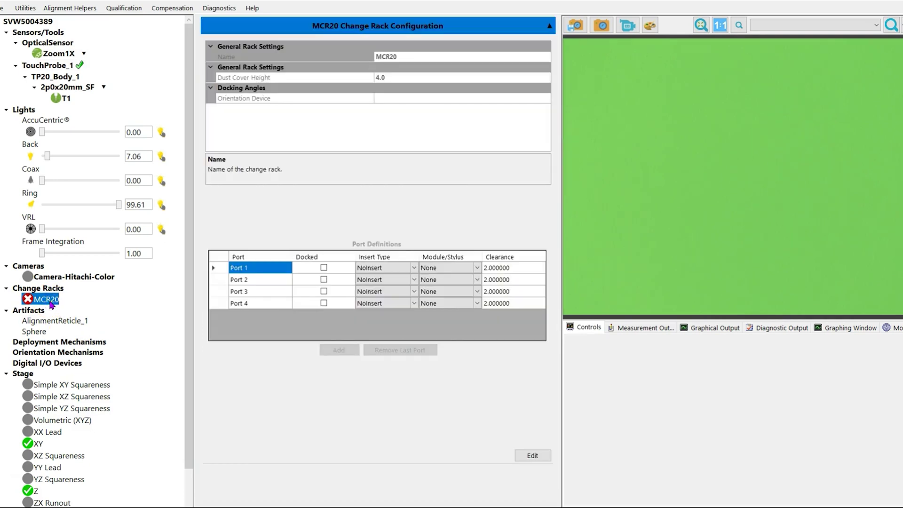
Step: Start the Locate Change Rack compensation for the MCR20 rack
{"action": "right_click", "coordinate": [50, 304]}
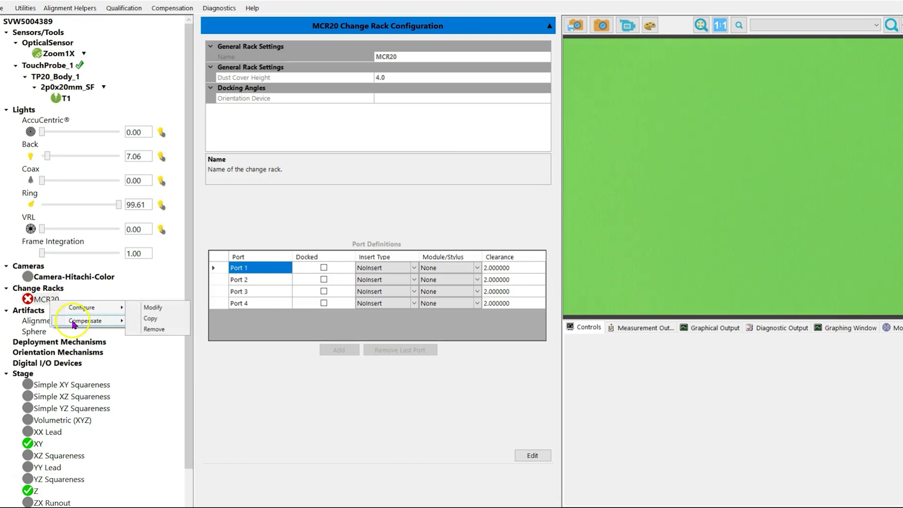
{"action": "left_click", "coordinate": [115, 324]}
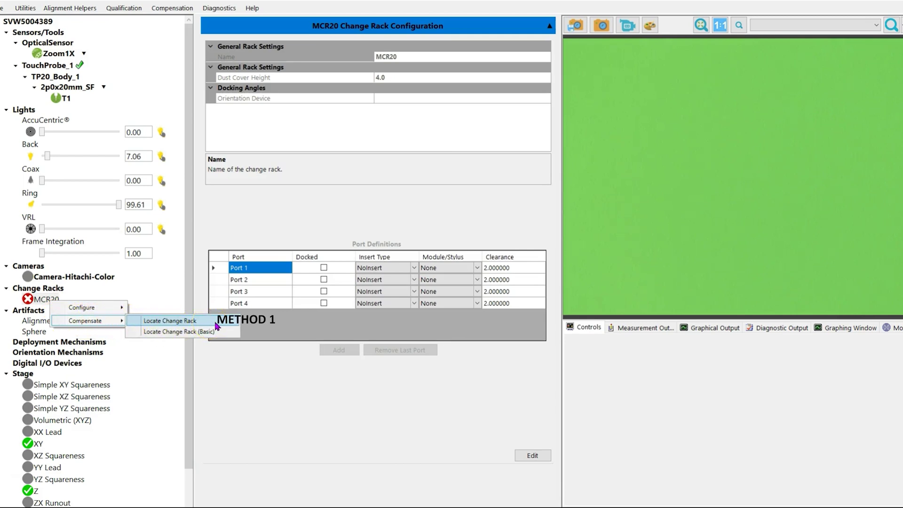
{"action": "left_click", "coordinate": [234, 331]}
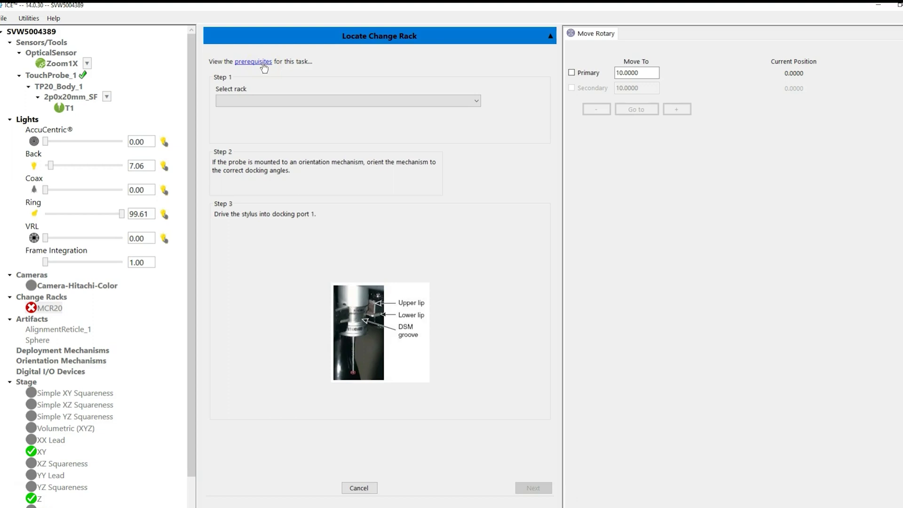
Step: Review the task prerequisites, then select MCR20 as the rack to locate
{"action": "left_click", "coordinate": [264, 63]}
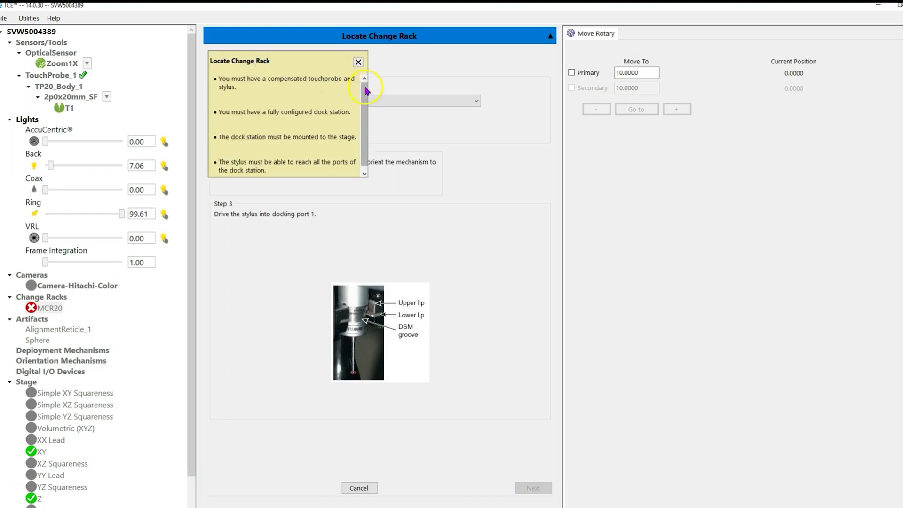
{"action": "left_click_drag", "start_coordinate": [366, 89], "coordinate": [366, 97]}
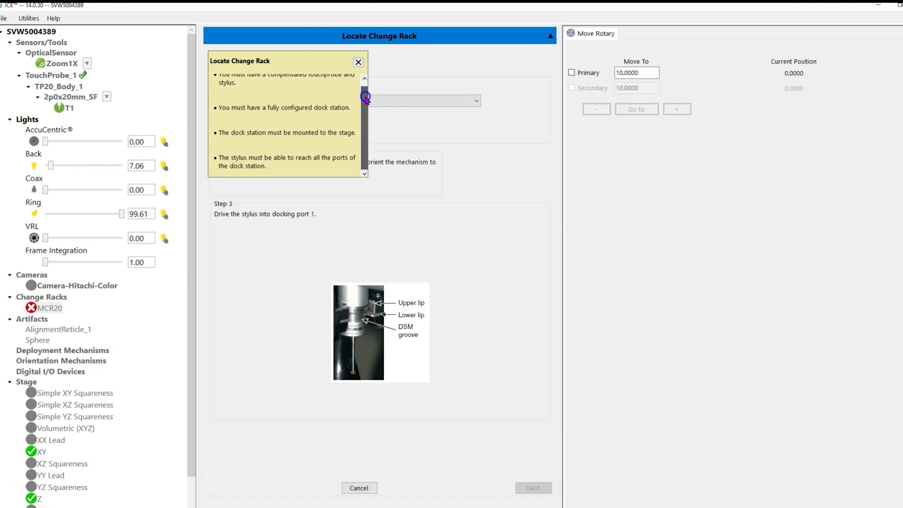
{"action": "left_click", "coordinate": [358, 63]}
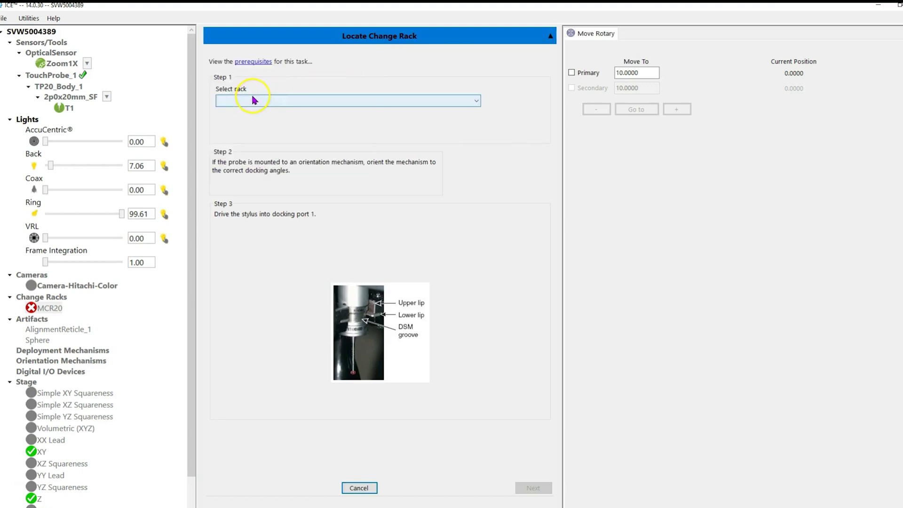
{"action": "left_click", "coordinate": [477, 101]}
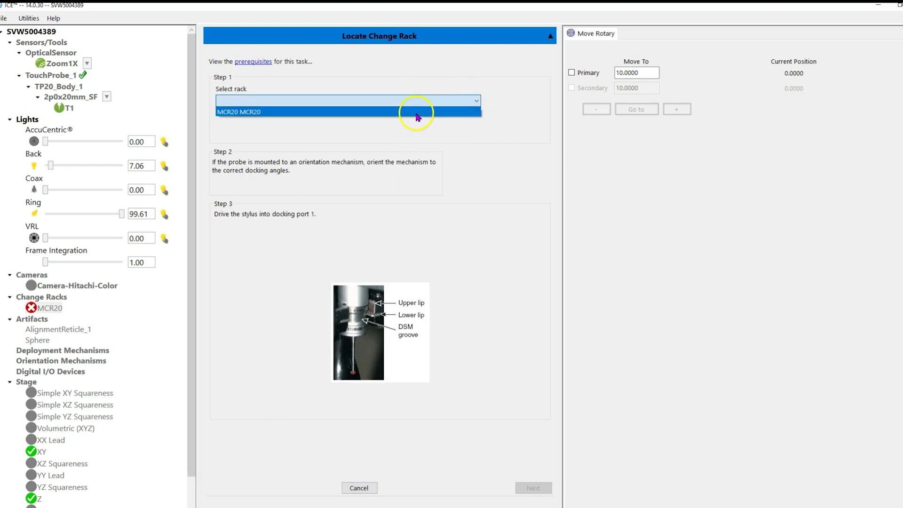
{"action": "left_click", "coordinate": [417, 113]}
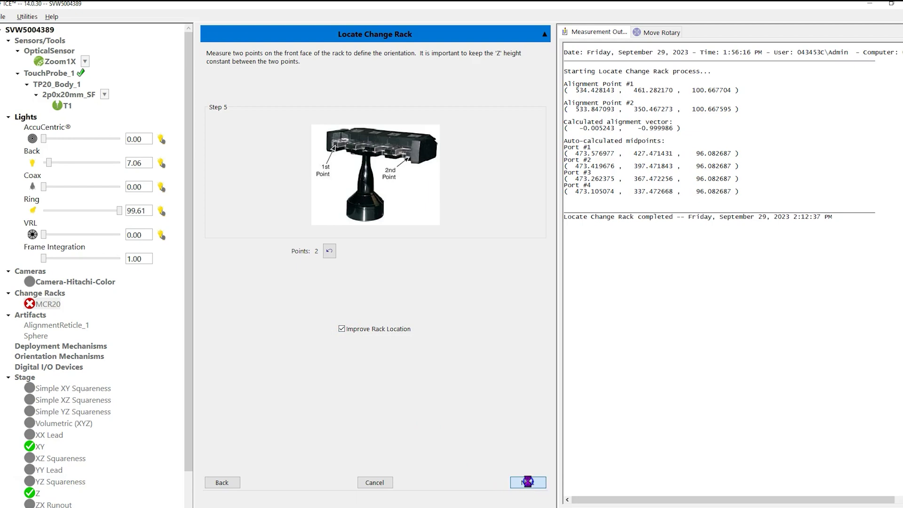
Step: Advance the Locate Change Rack wizard to measuring the first port
{"action": "left_click", "coordinate": [528, 481]}
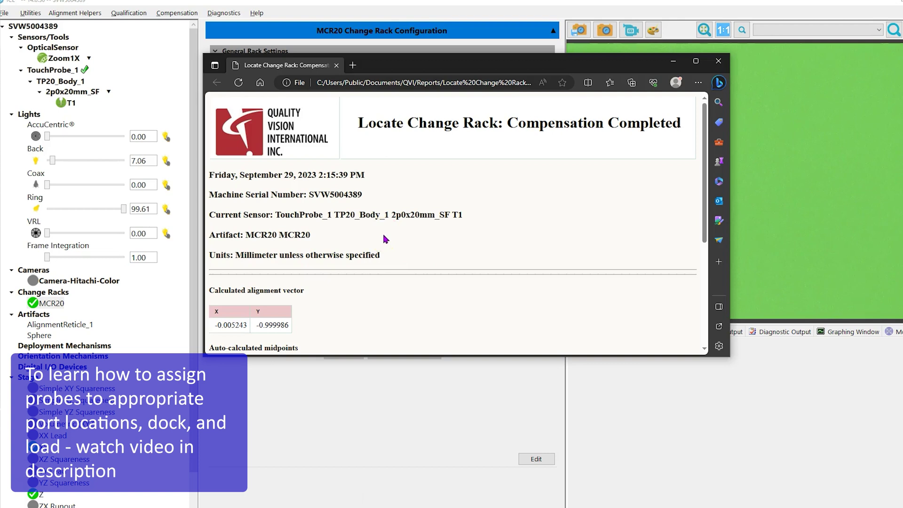
Step: Close the Compensation Completed report to return to MCR20, with all four ports at clearance 40.622956
{"action": "left_click", "coordinate": [720, 62]}
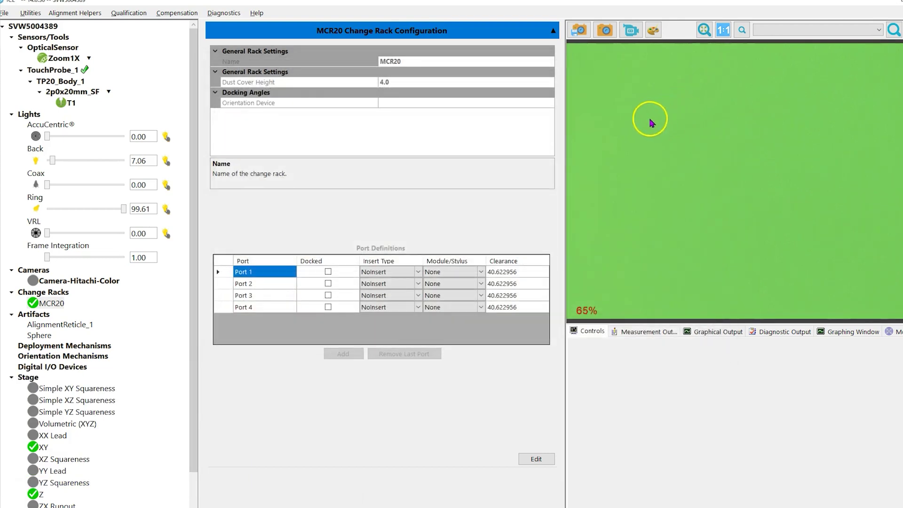